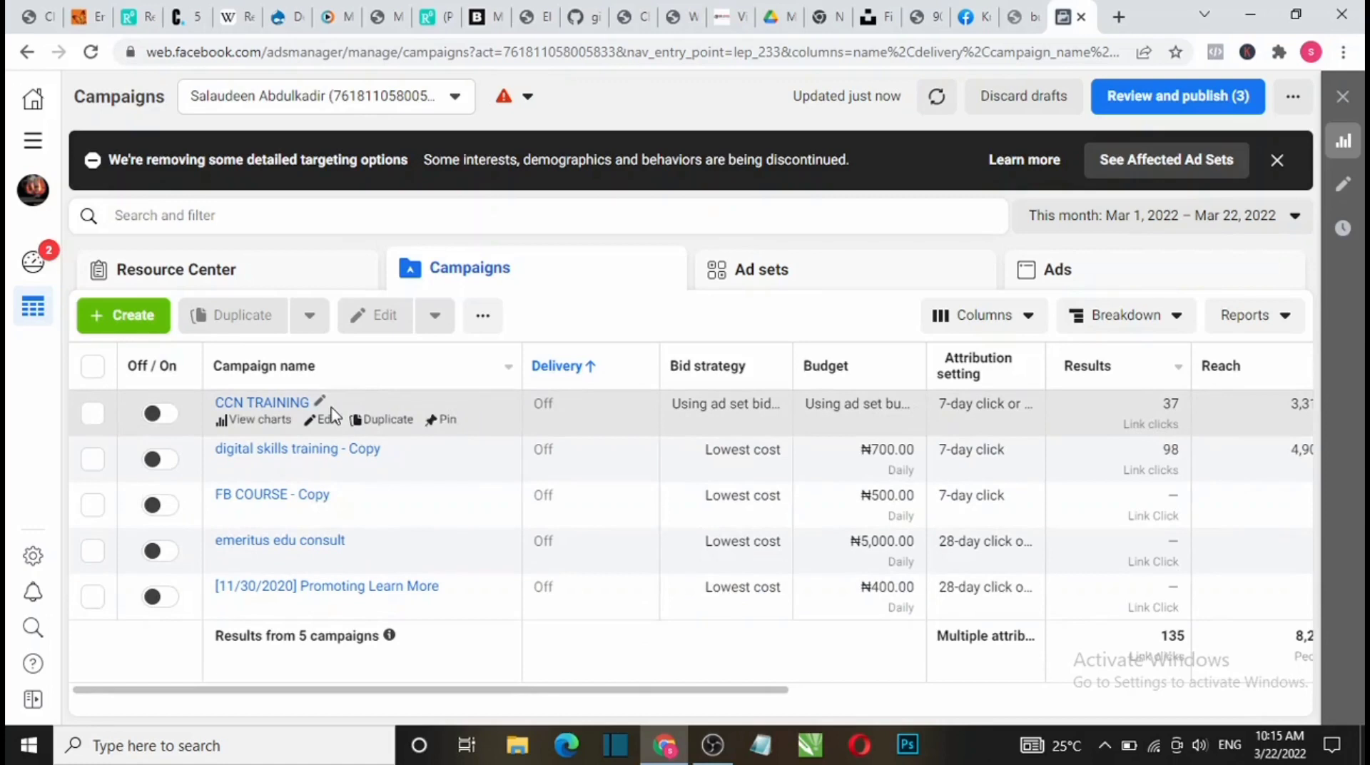
Step: Expand New Traffic Ad Set and edit the ad 'New Traffic Ad - Copy 2'
click(286, 404)
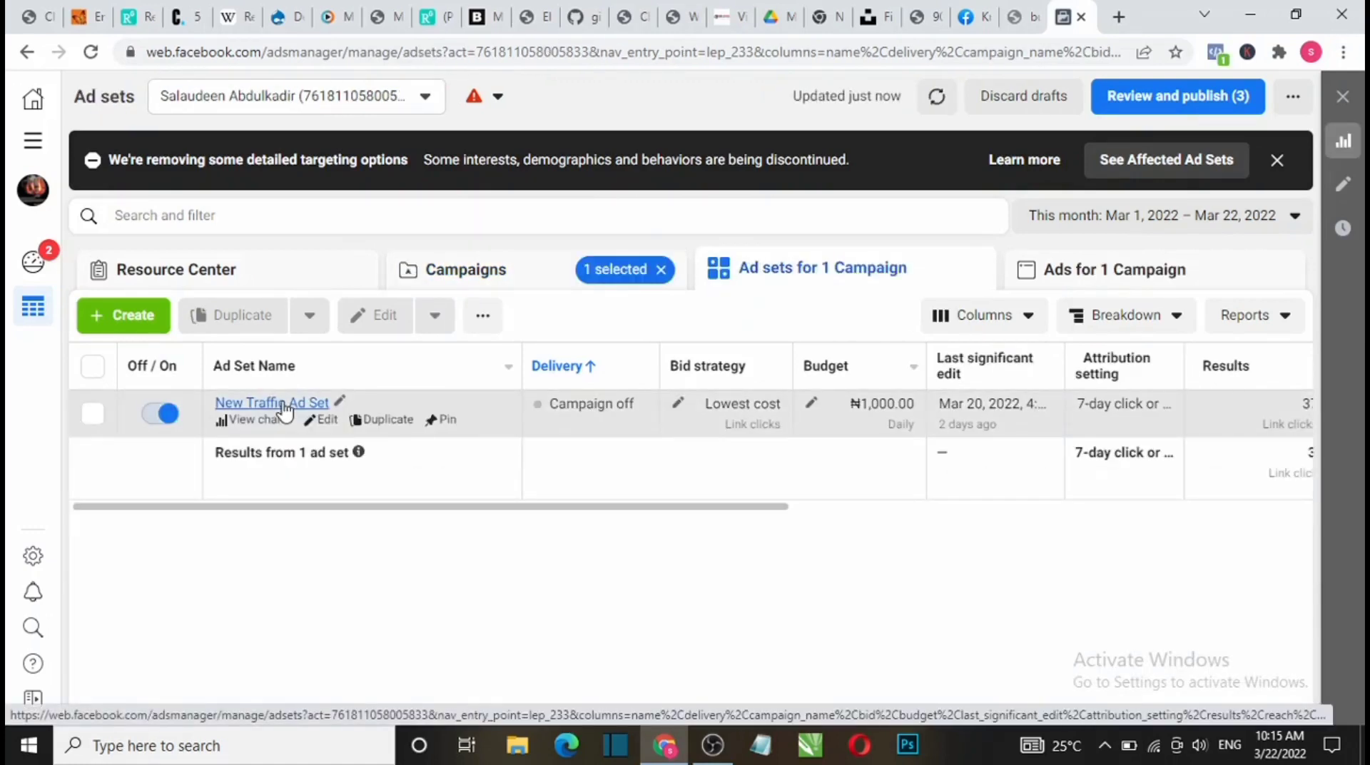
click(284, 403)
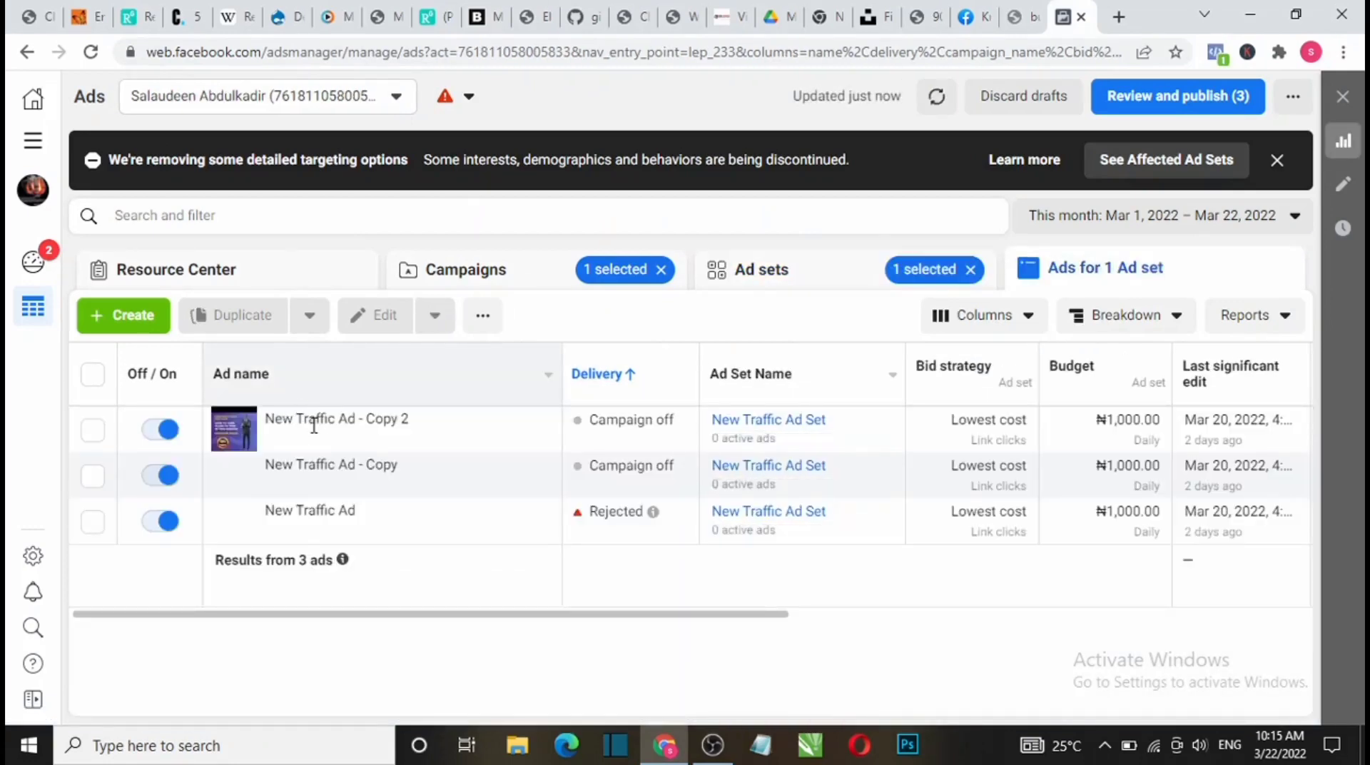
mouse_move(342, 428)
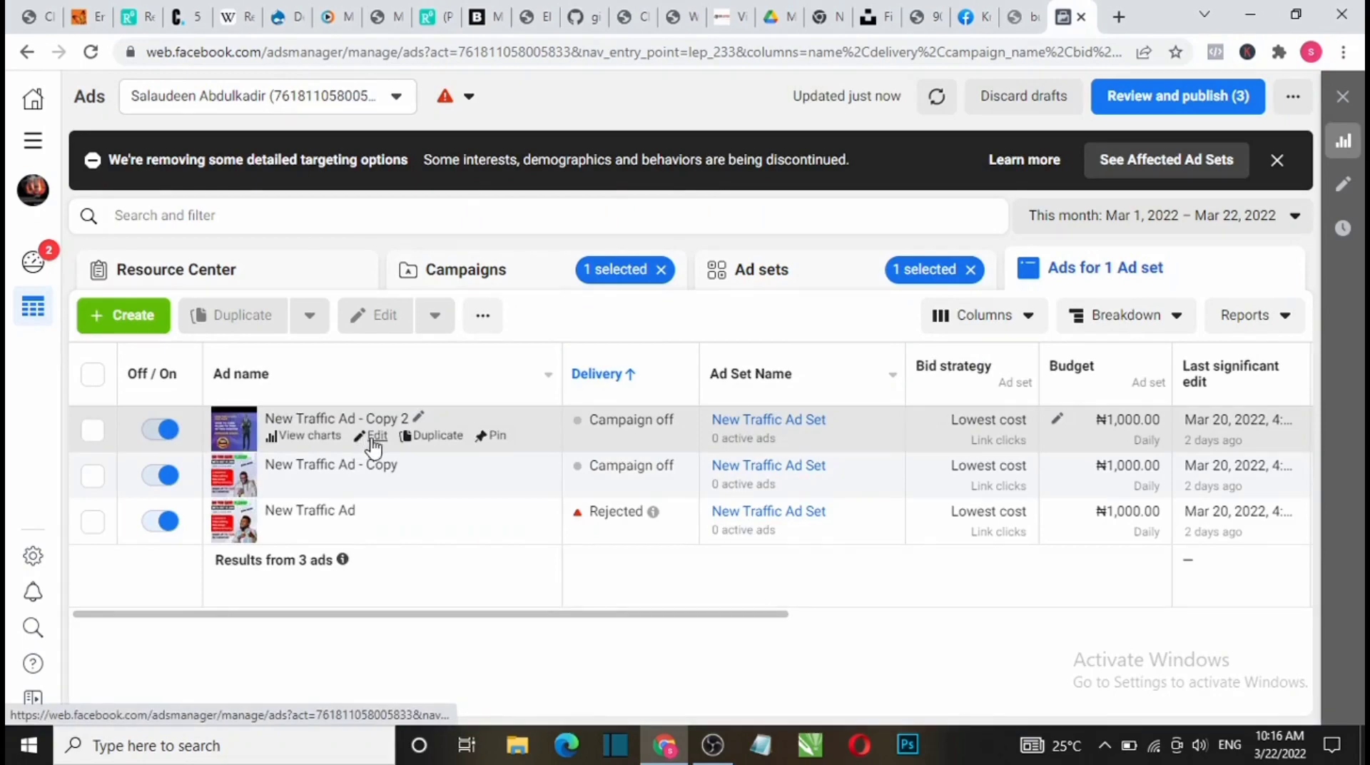
click(372, 444)
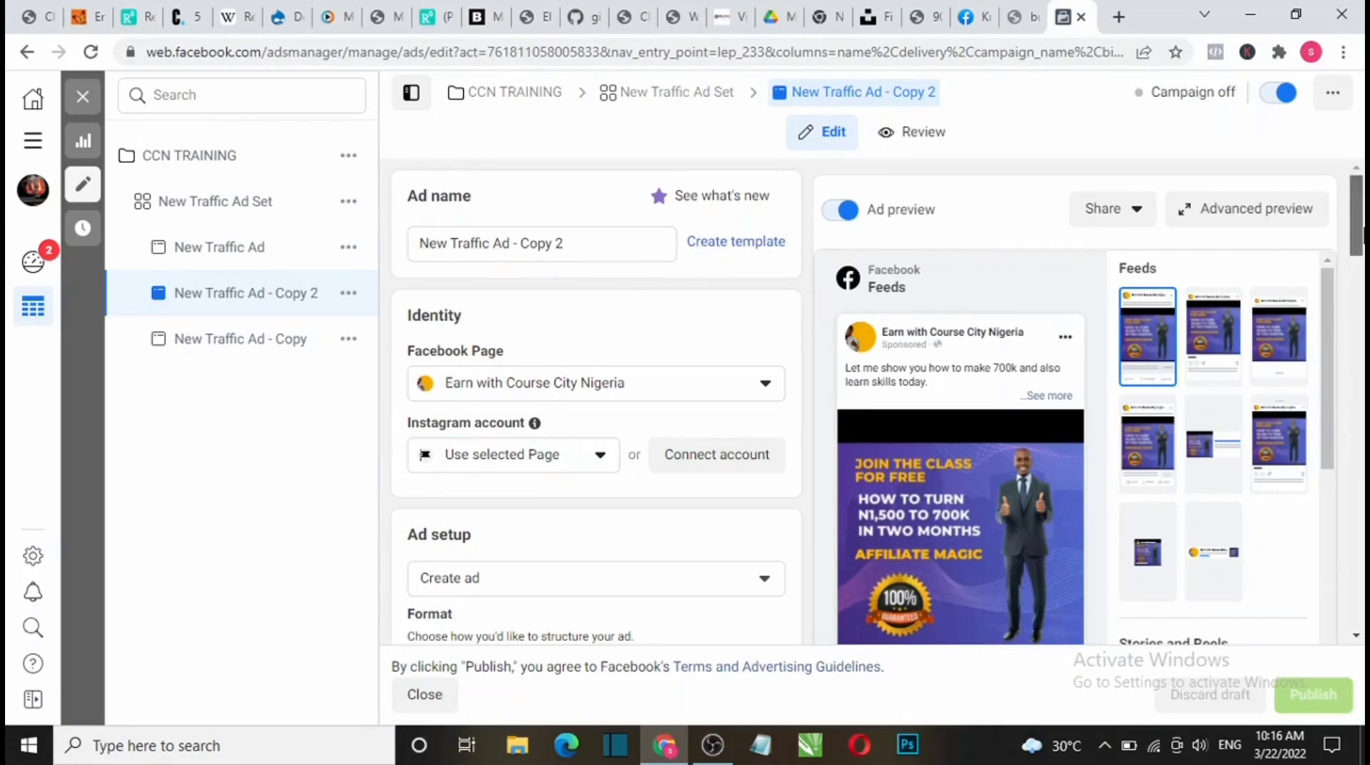
Step: Remove the ad's existing media and start adding a video
drag(1361, 230, 1360, 315)
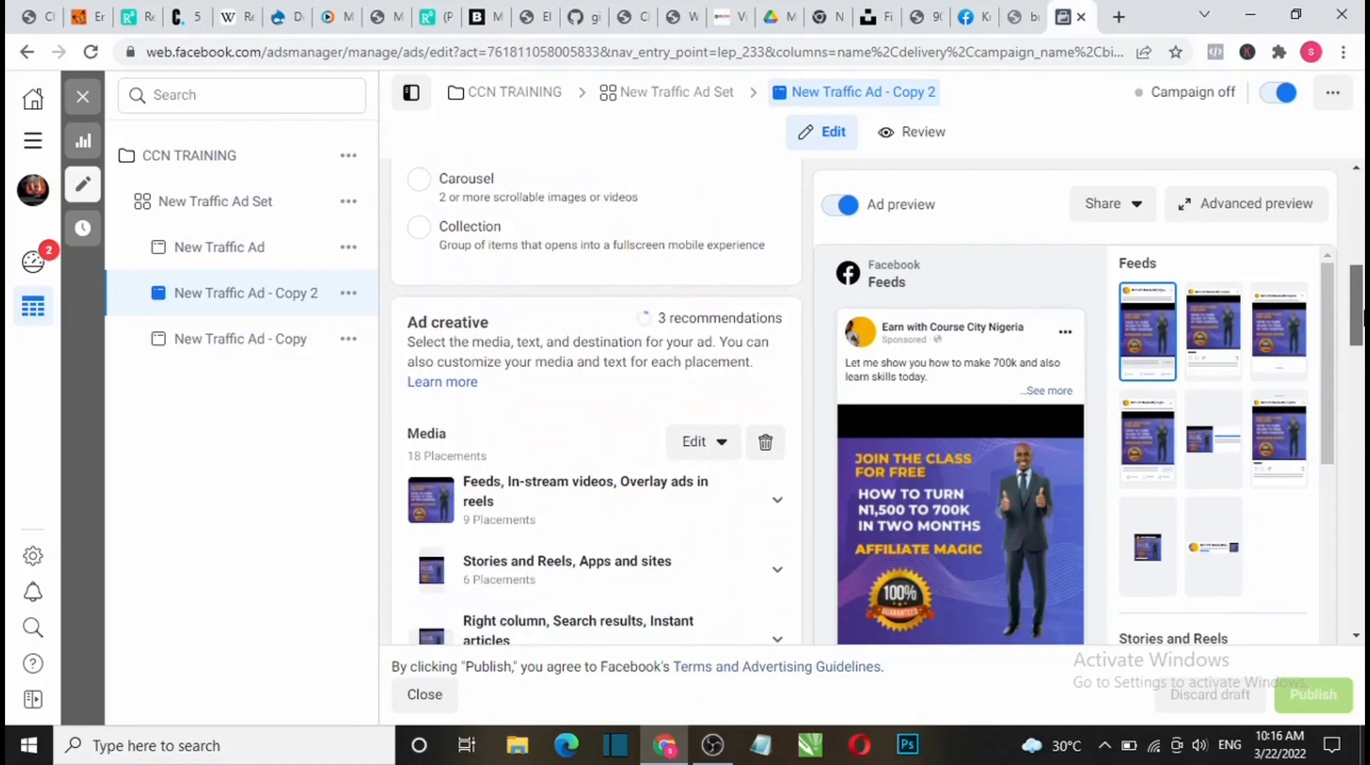
click(759, 450)
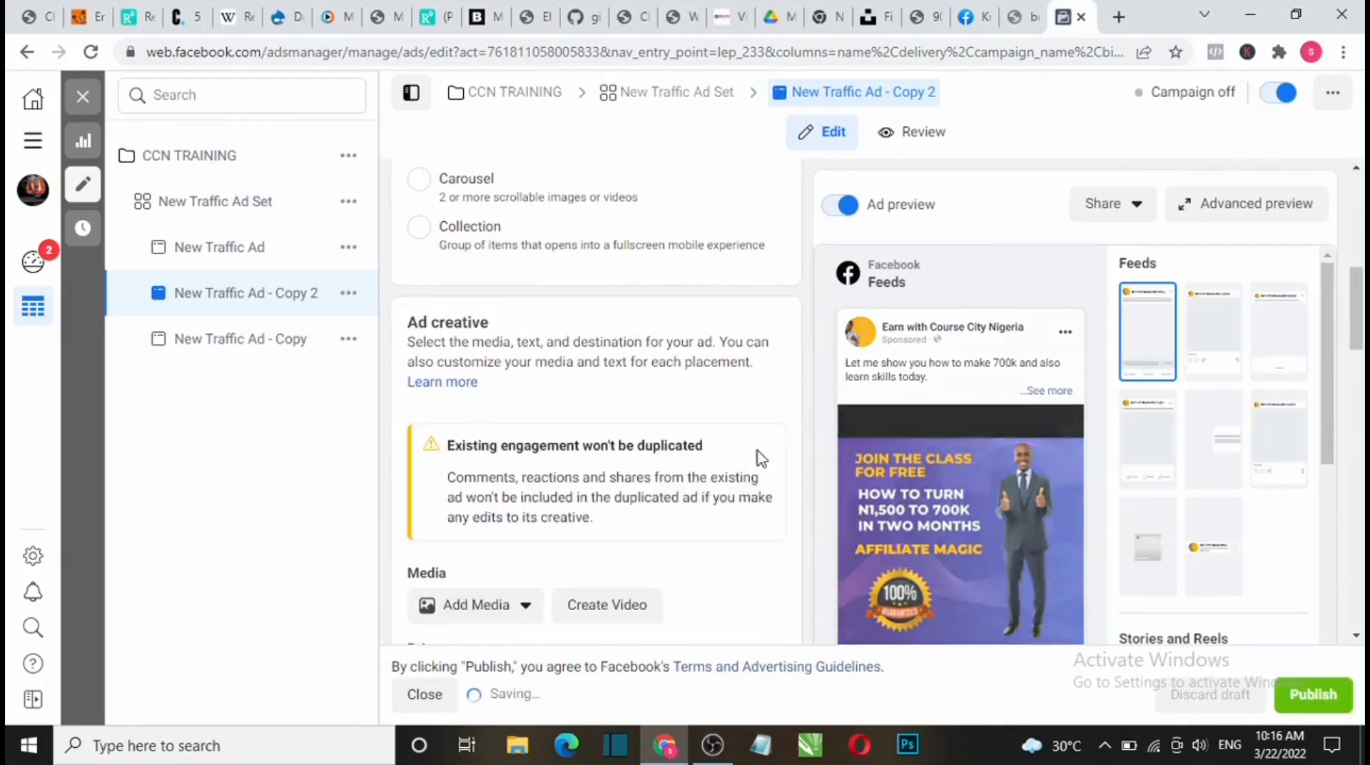
click(528, 608)
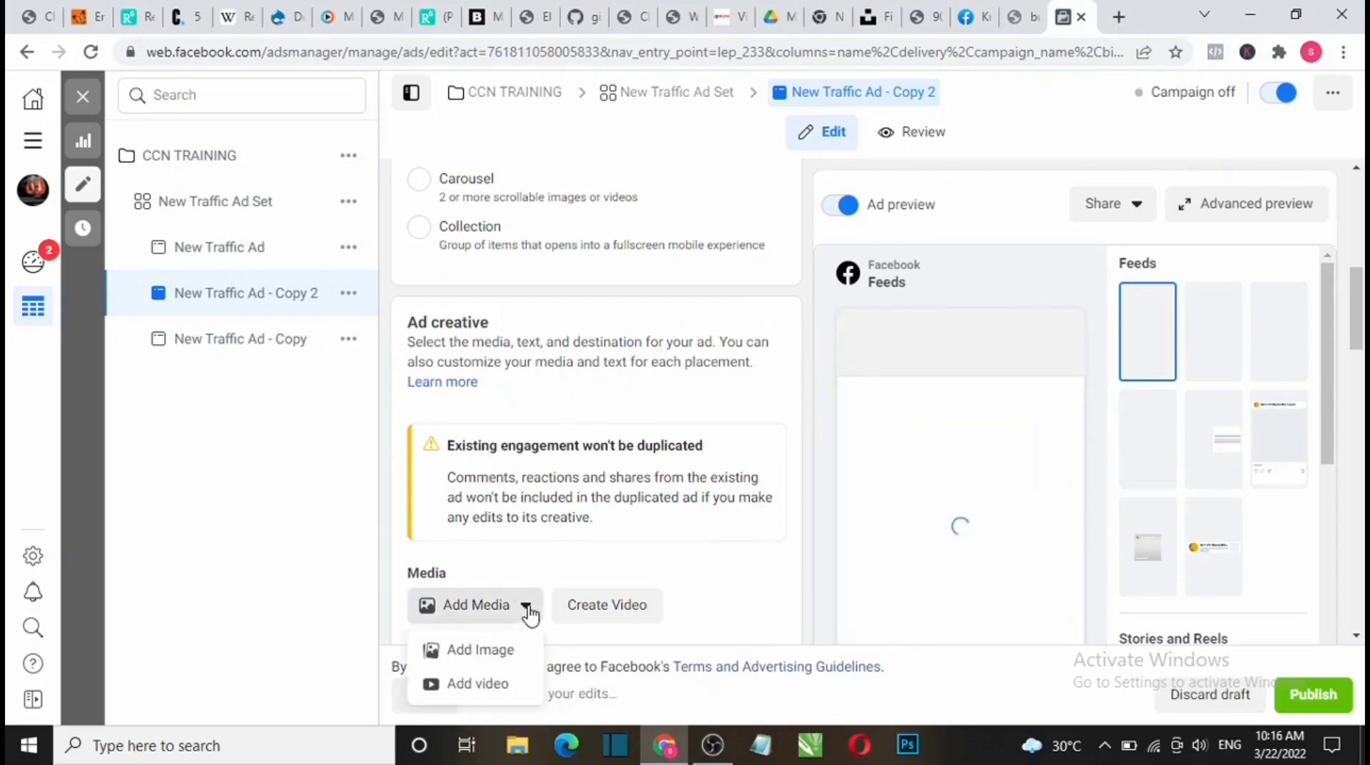
click(470, 685)
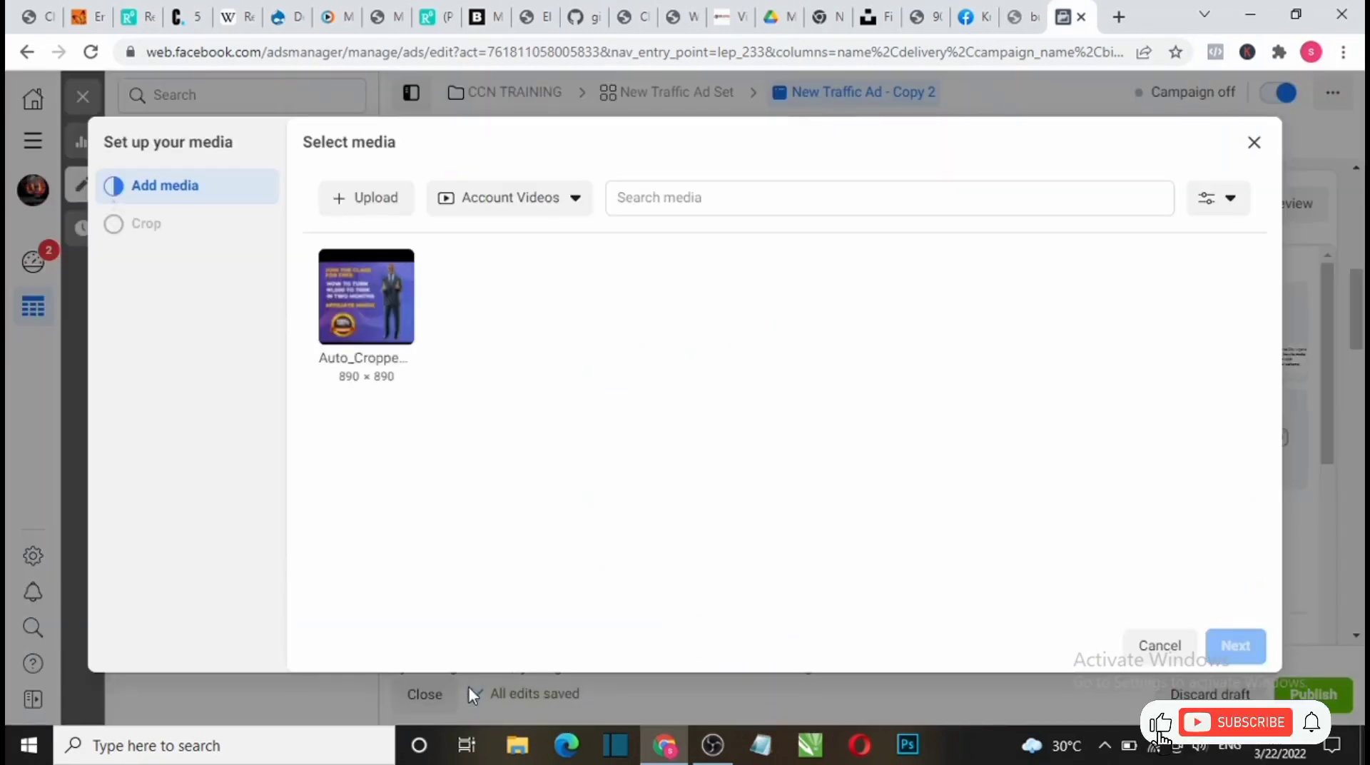
Step: Select the square 890 × 890 account video and keep original crops for all placements
click(374, 325)
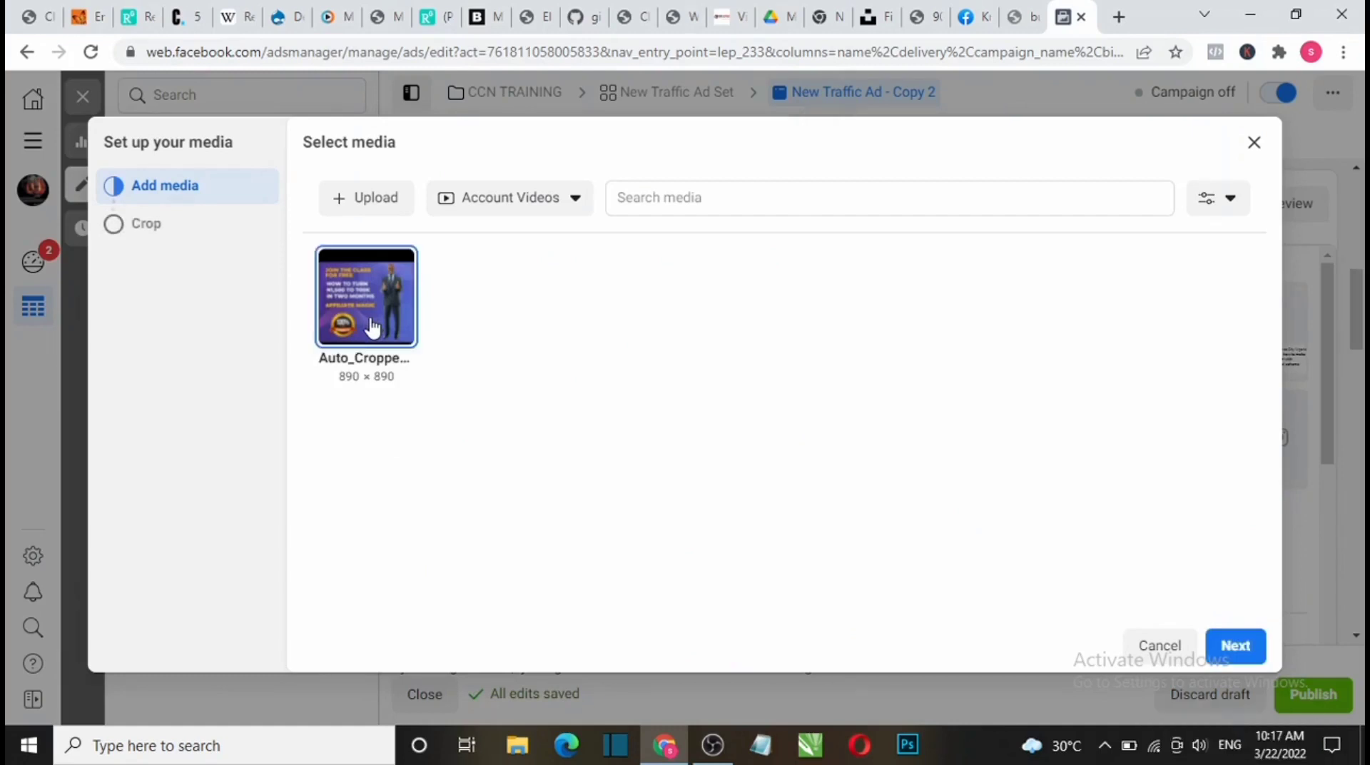
click(1250, 643)
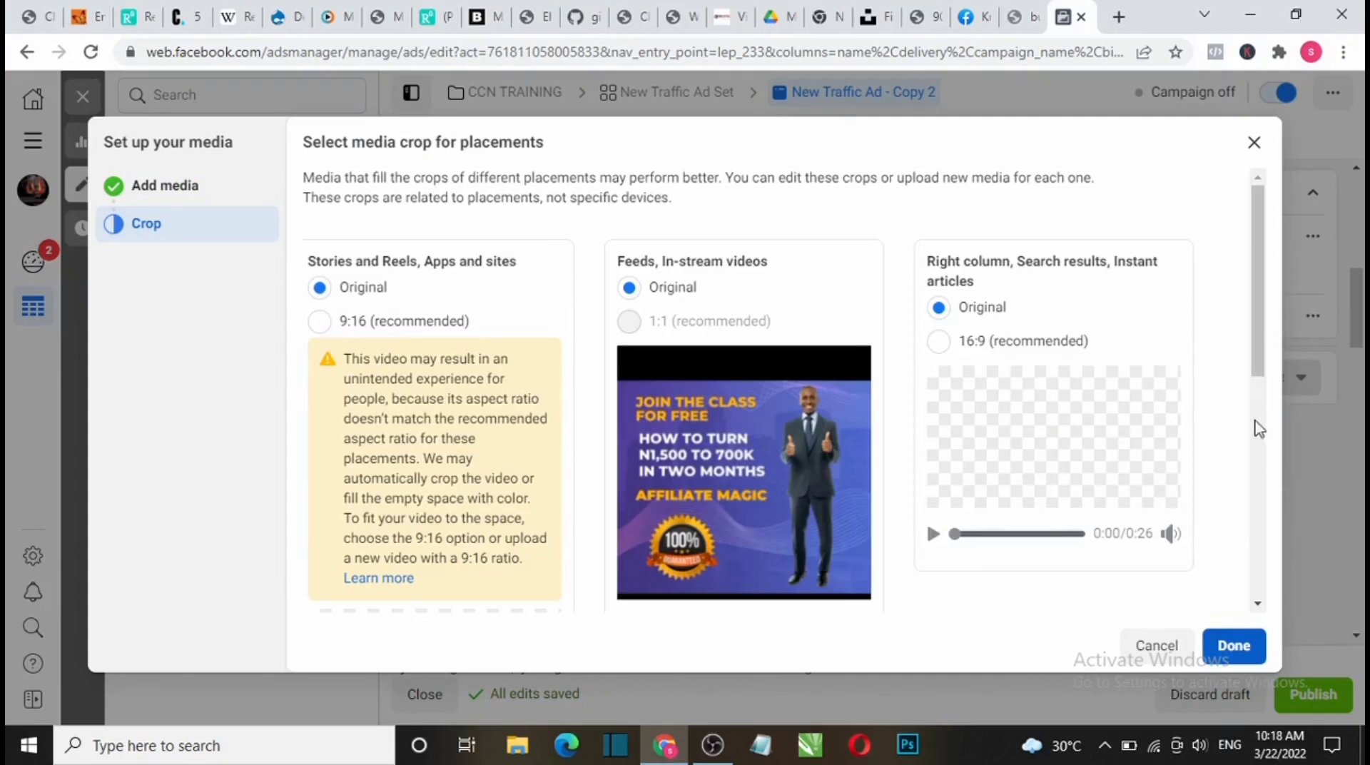
scroll(1242, 471, down, 1)
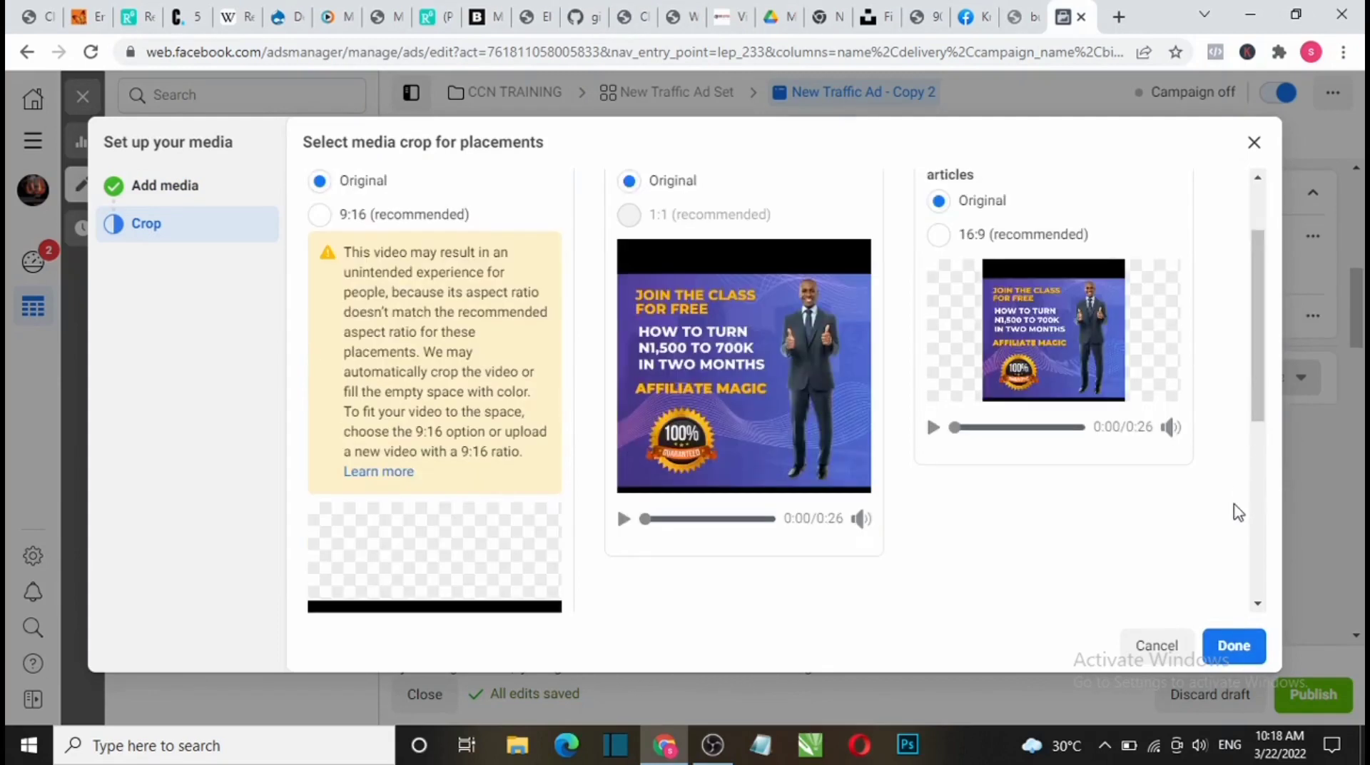
click(1232, 649)
Step: Close the crop step, review the new video across preview placements, and show the Edit Media options
click(1232, 646)
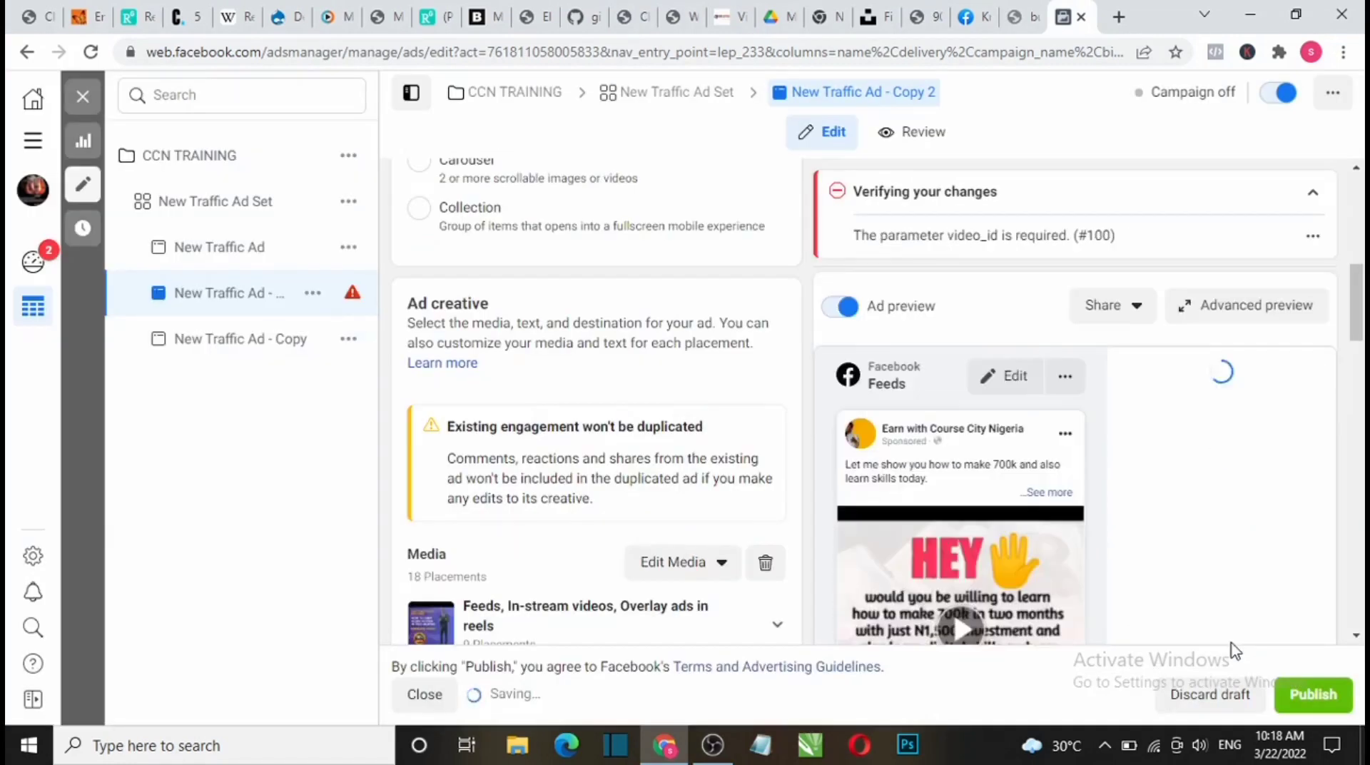
scroll(1331, 431, down, 3)
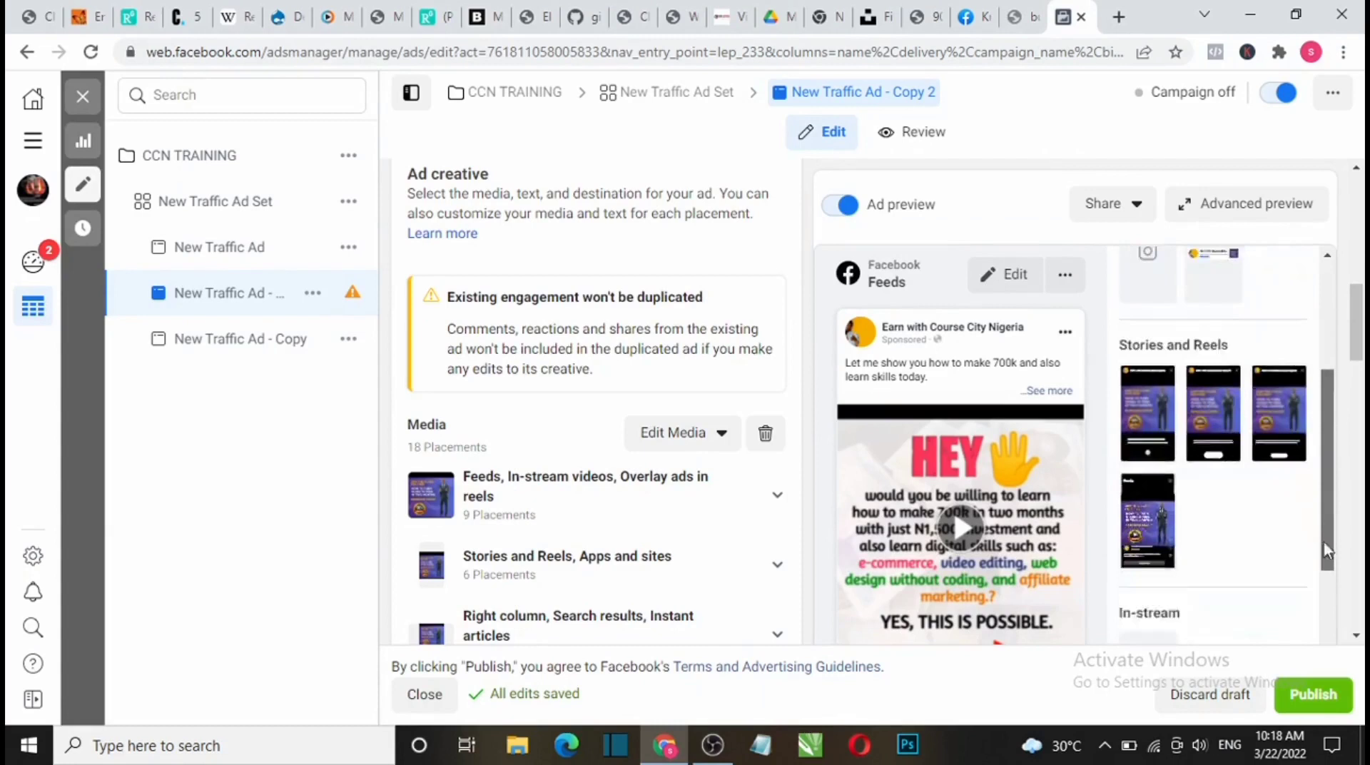
drag(1331, 432, 1324, 588)
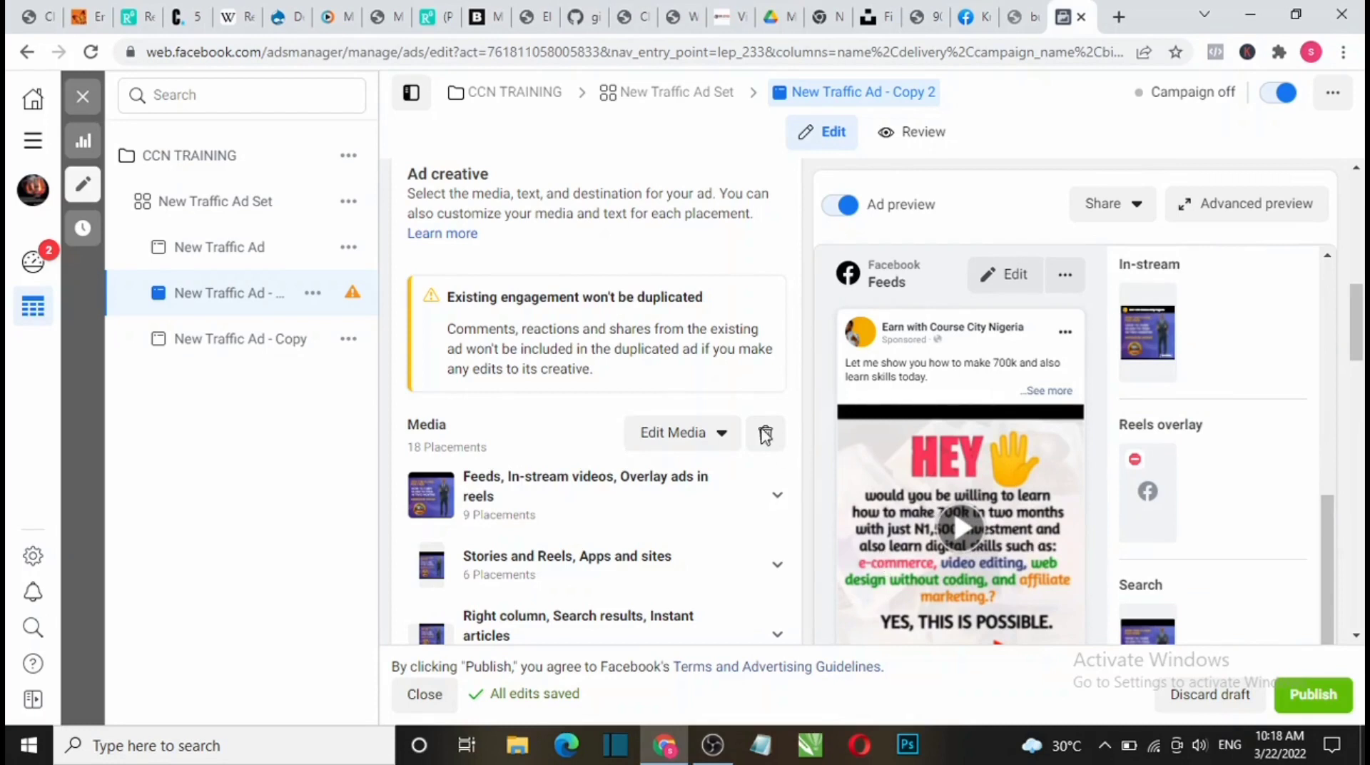
click(719, 442)
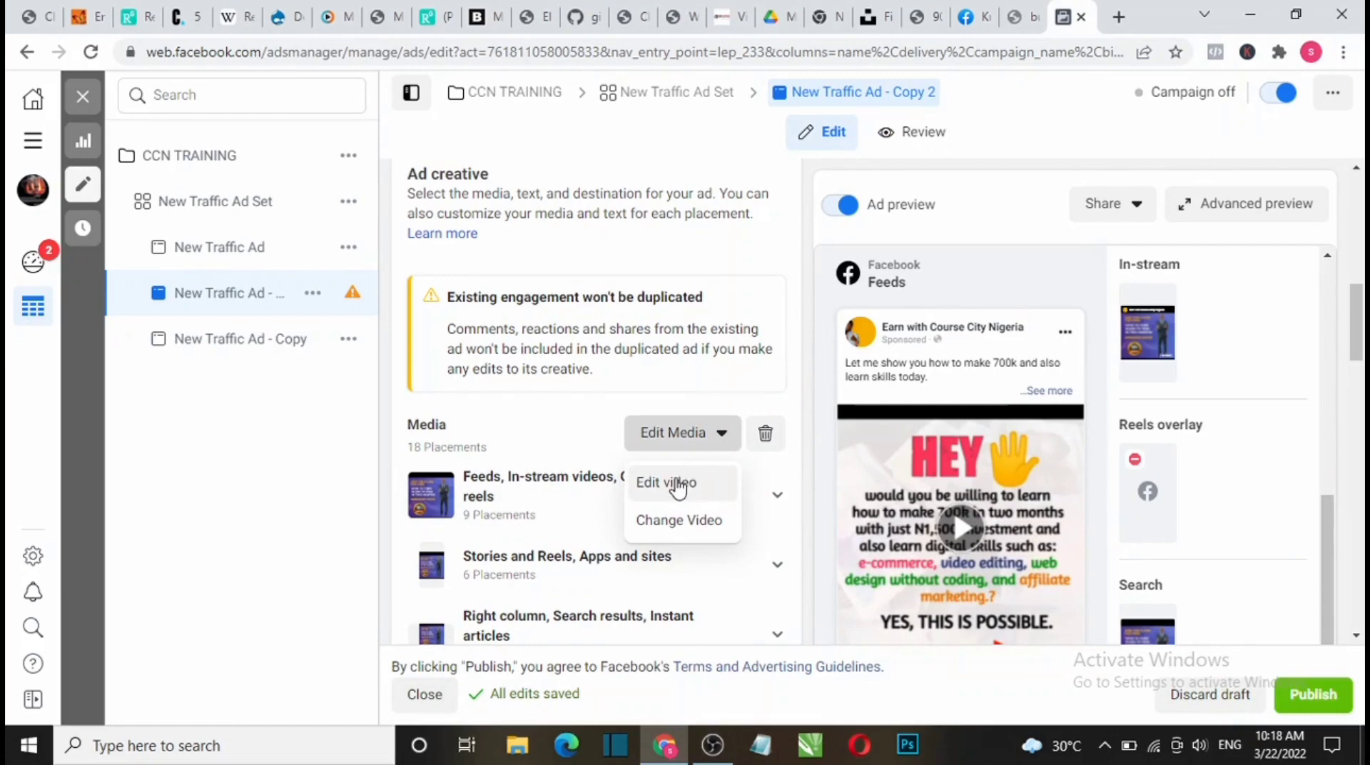
Step: In the video editor's Thumbnail settings, switch to Manual and browse the thumbnail choices
click(678, 485)
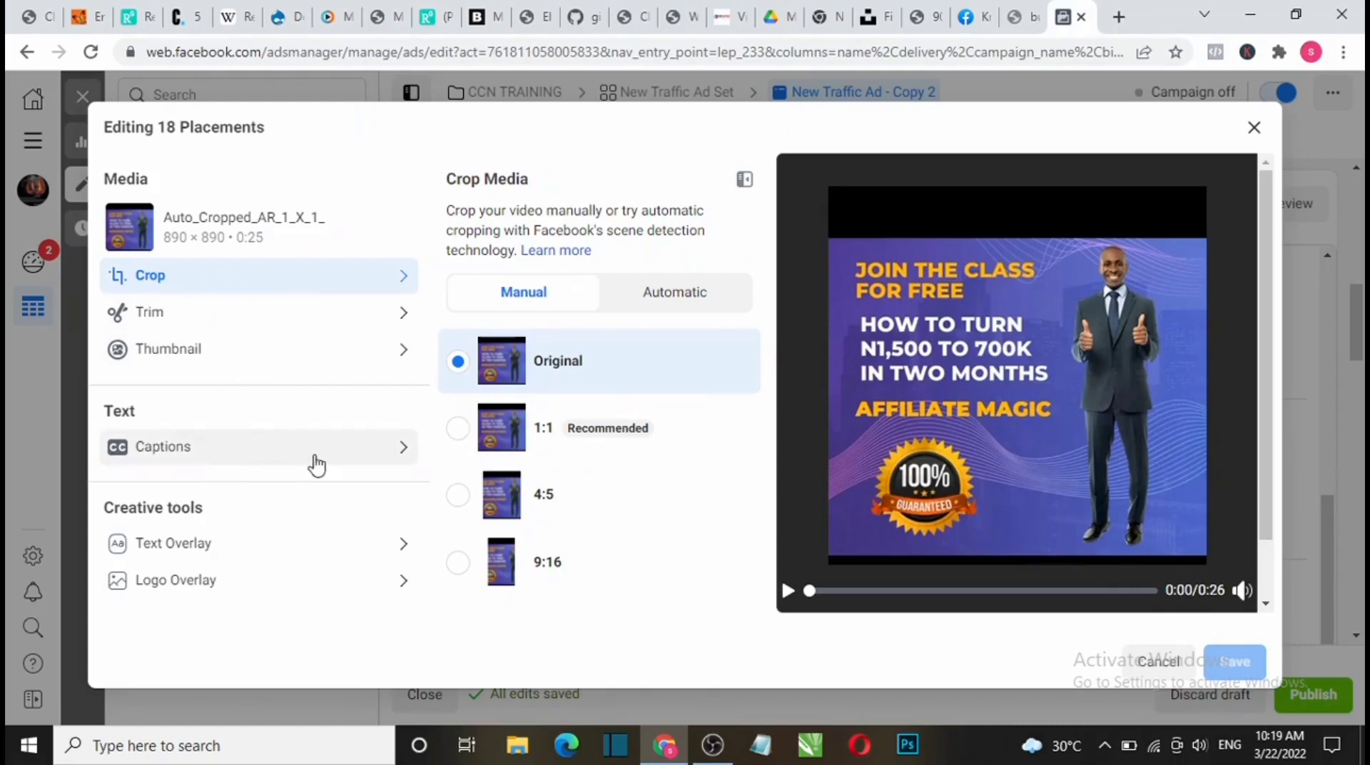
click(326, 362)
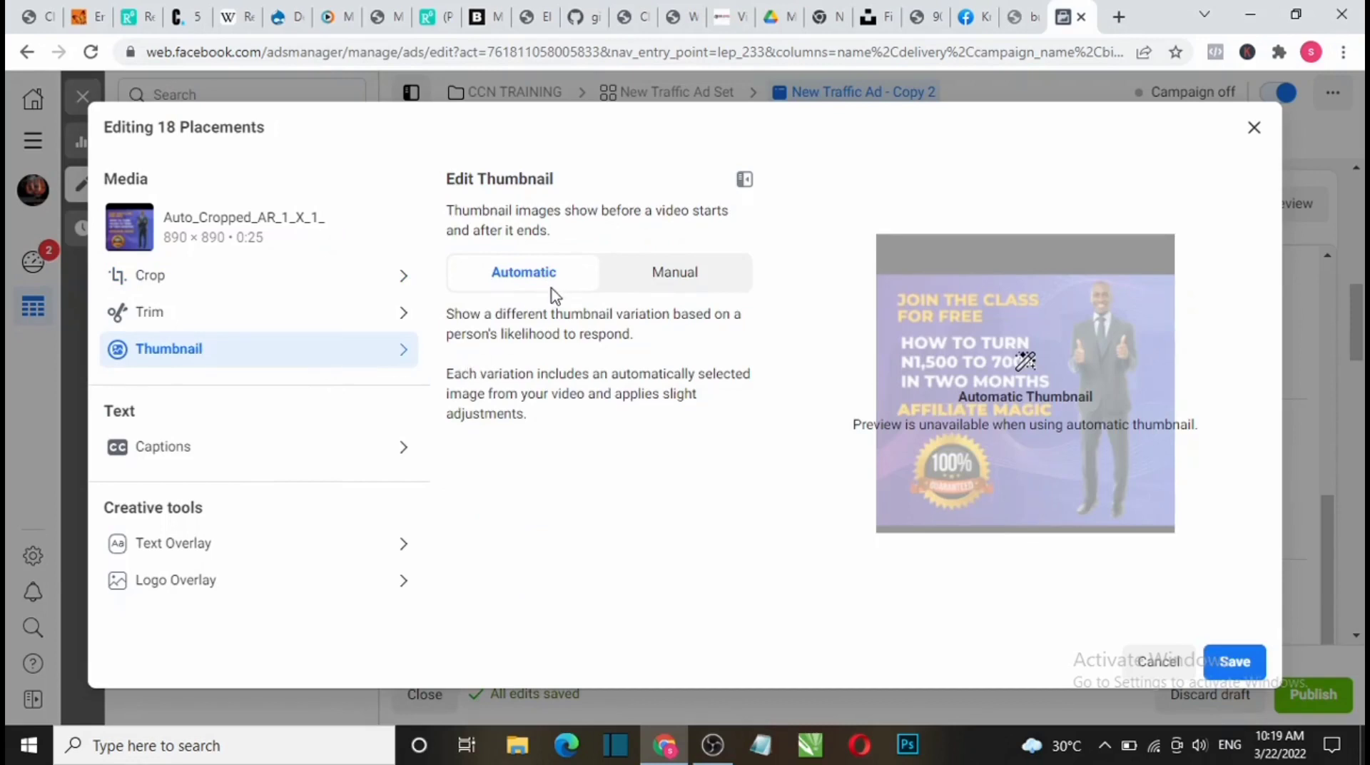
click(665, 281)
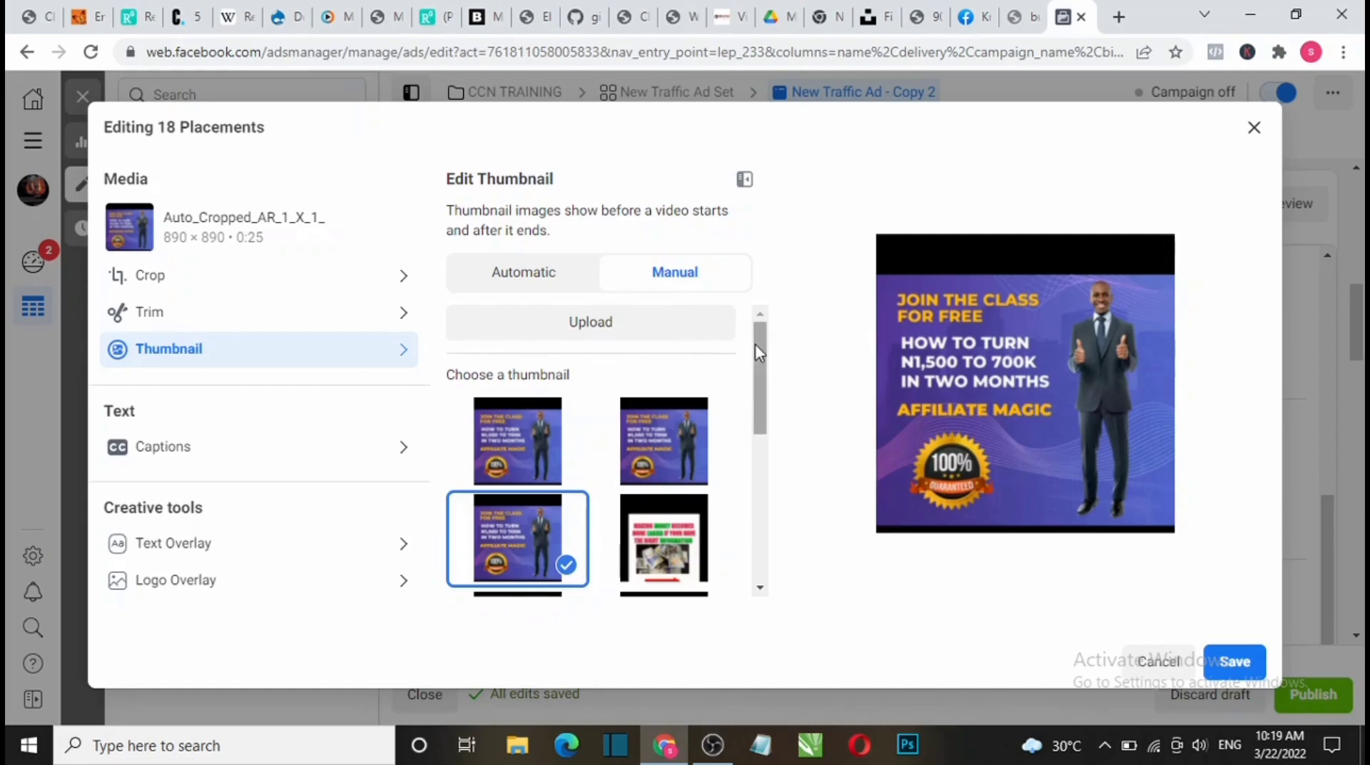
mouse_move(757, 357)
mouse_down()
mouse_move(755, 475)
mouse_move(762, 369)
mouse_up()
mouse_move(763, 370)
mouse_down()
mouse_move(754, 511)
mouse_move(784, 347)
mouse_up()
Step: Upload the second 20220304 'DO YOU HAVE N1,500?' account image as the video thumbnail
click(618, 343)
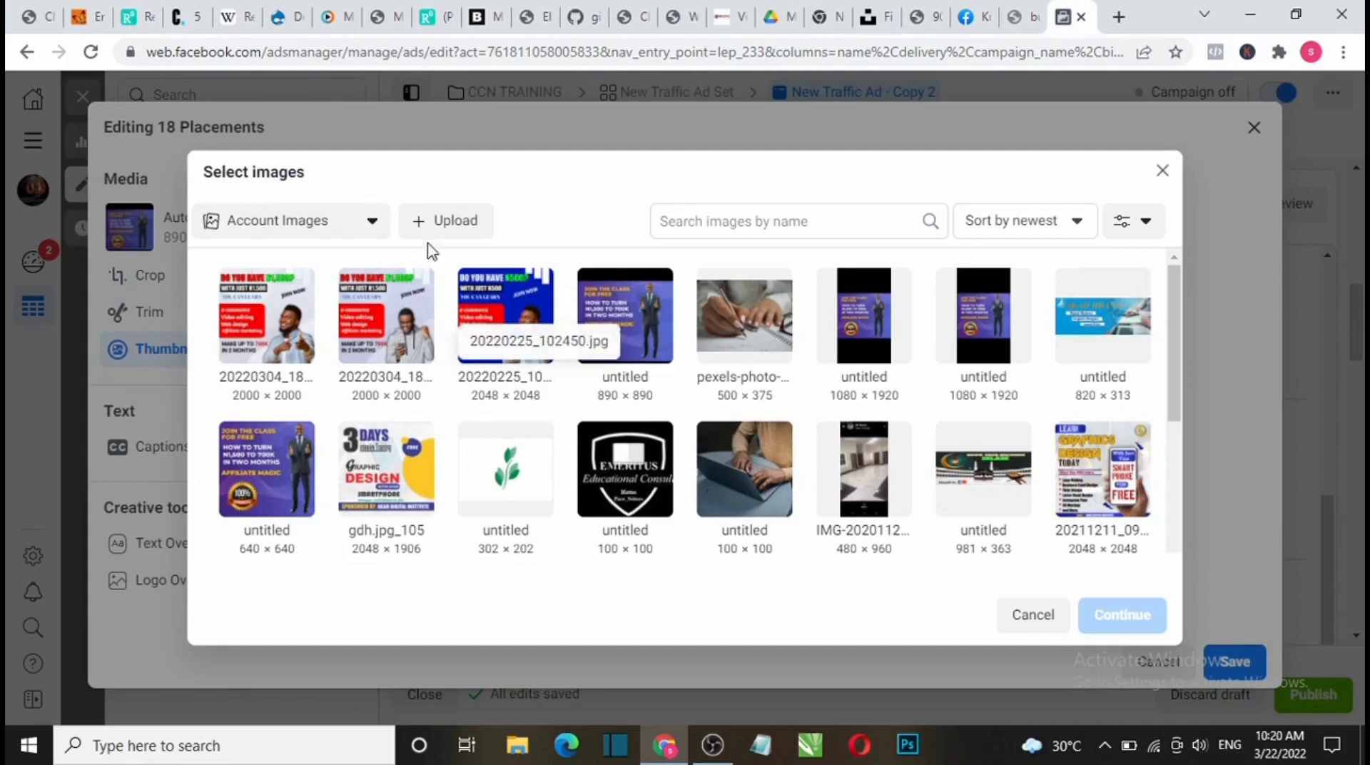
click(389, 348)
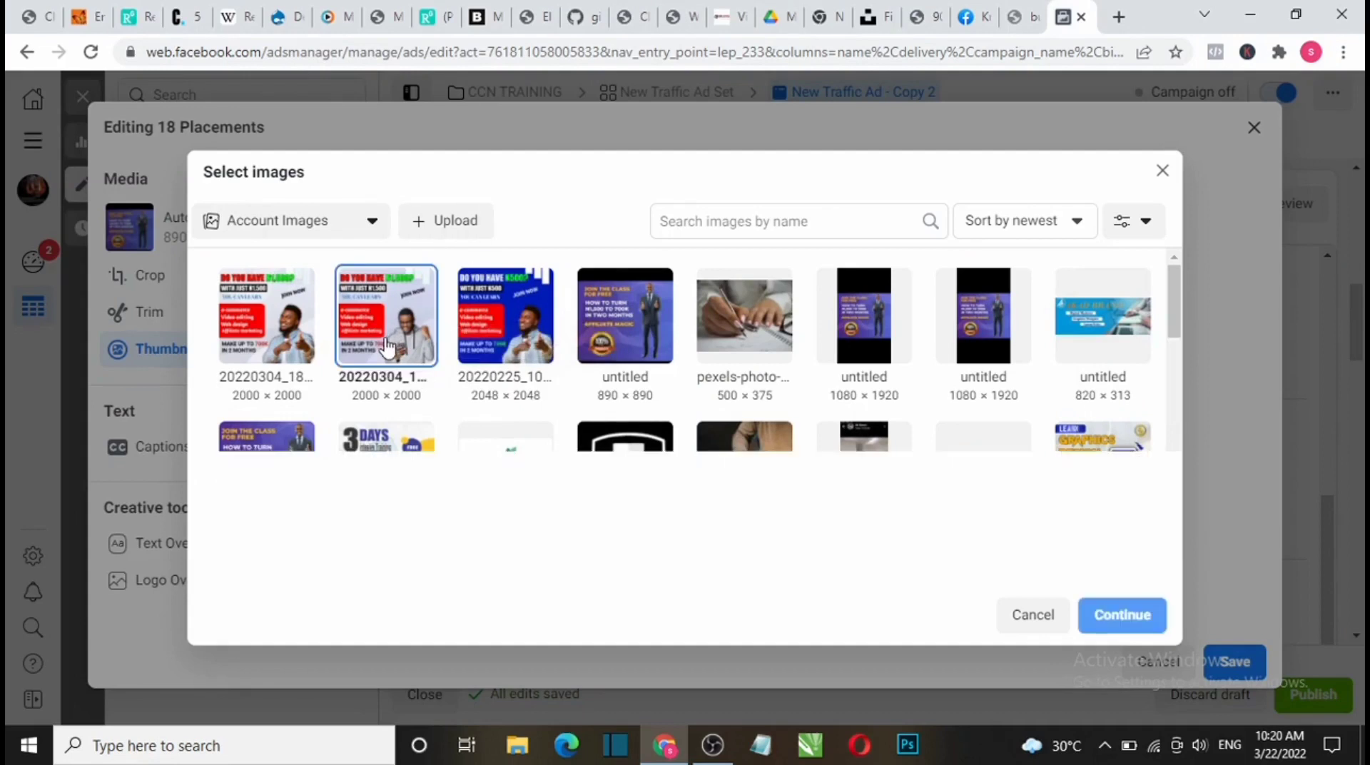
click(1111, 618)
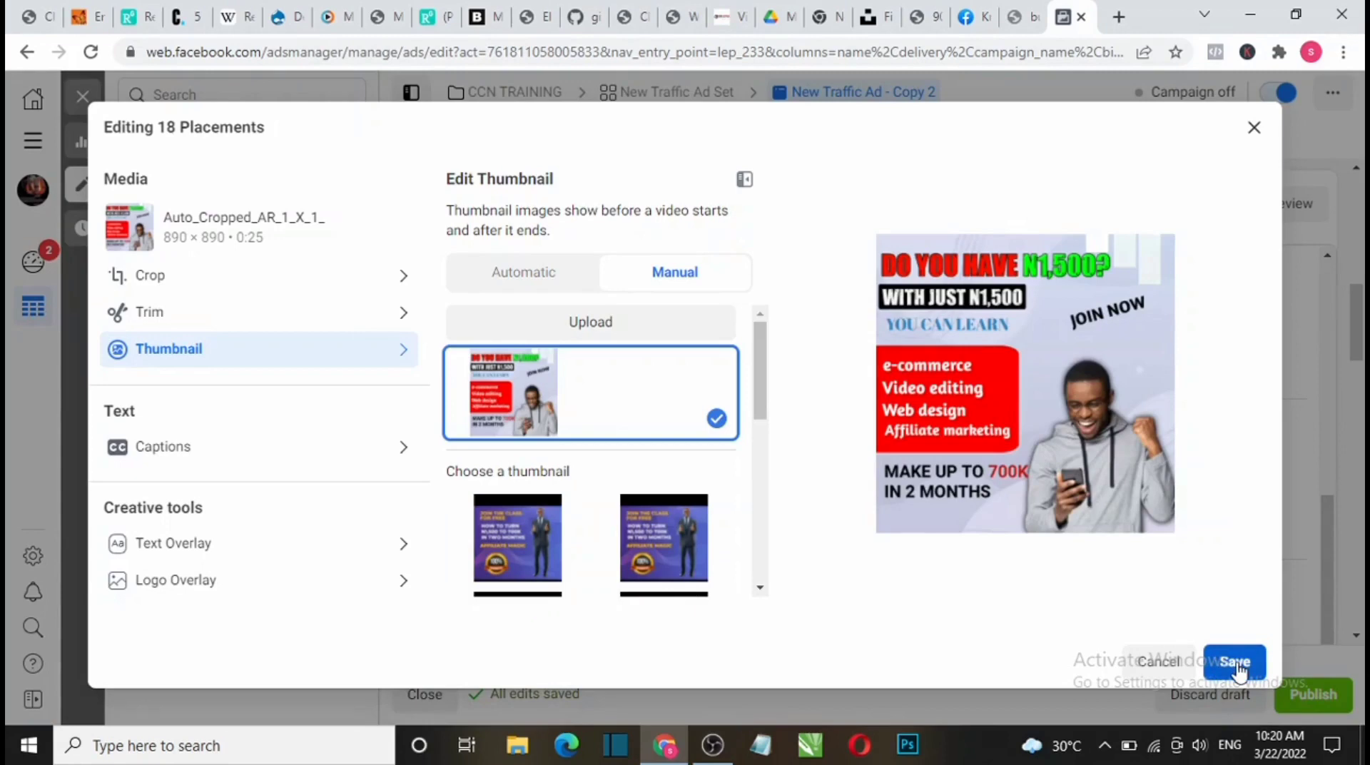
Step: Save the 18-placement video edits and review the updated ad editor
click(1239, 671)
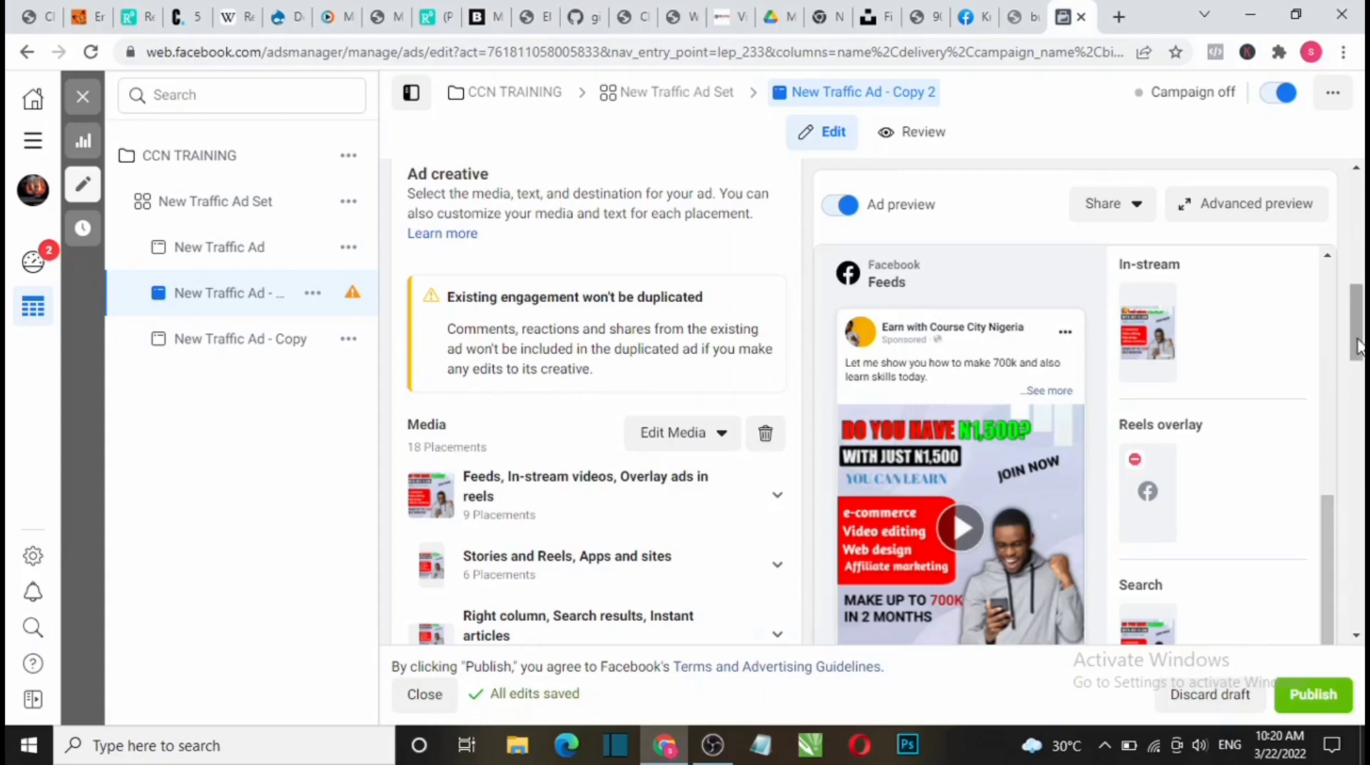
drag(1325, 545, 1013, 491)
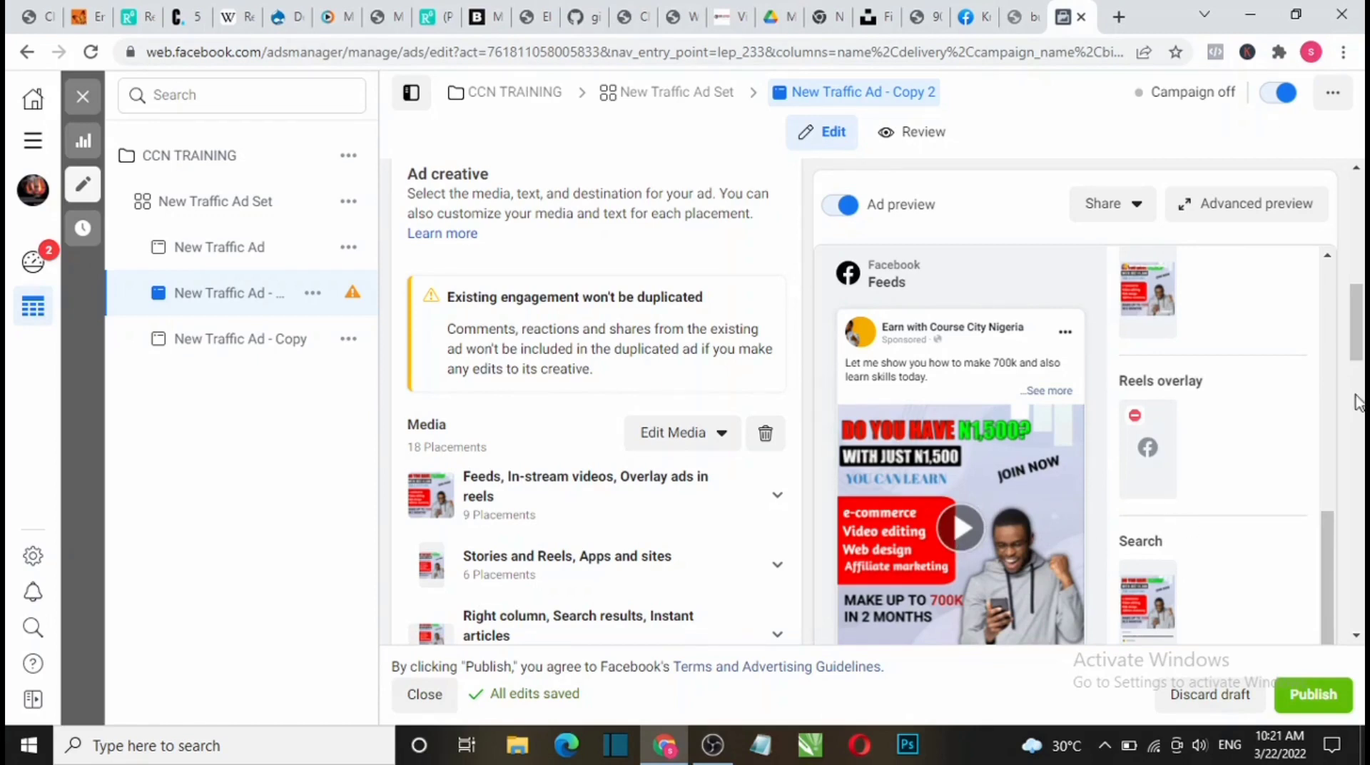
drag(1360, 330, 1359, 397)
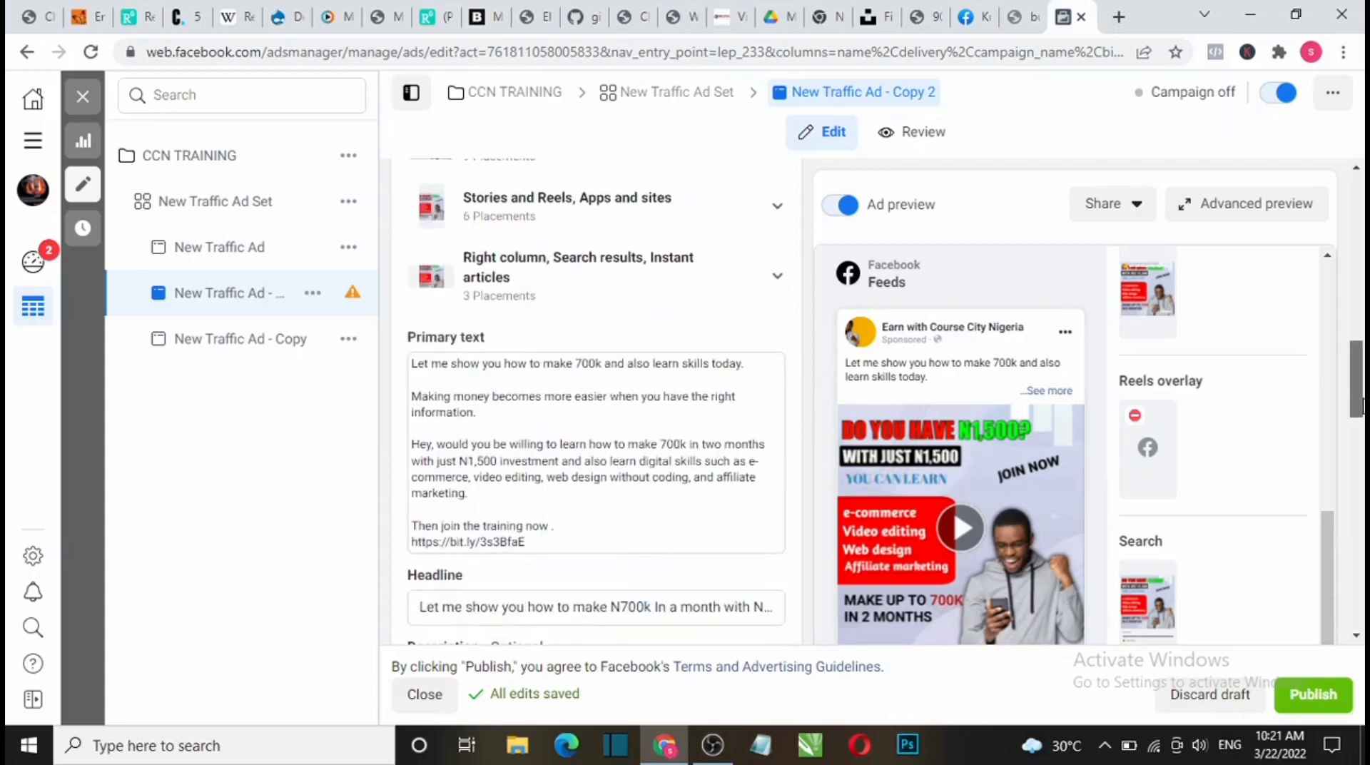